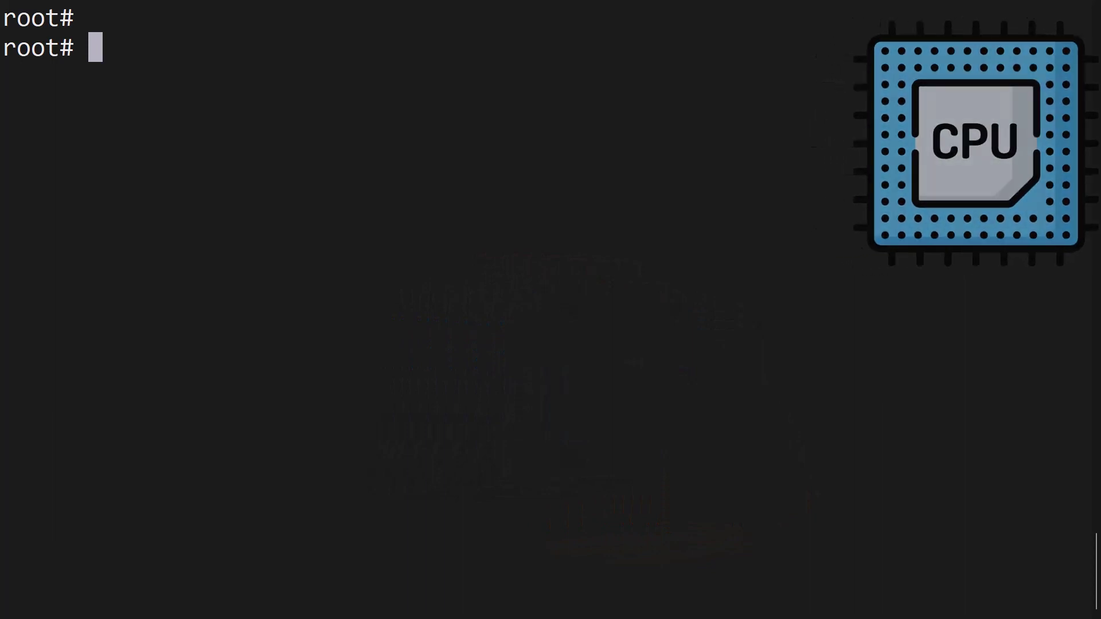
pyautogui.write('cat /etc/redhat-release')
# Step: Display the CentOS 7.9.2009 release, the processor count of 2, and the uptime load averages
pyautogui.press('Return')
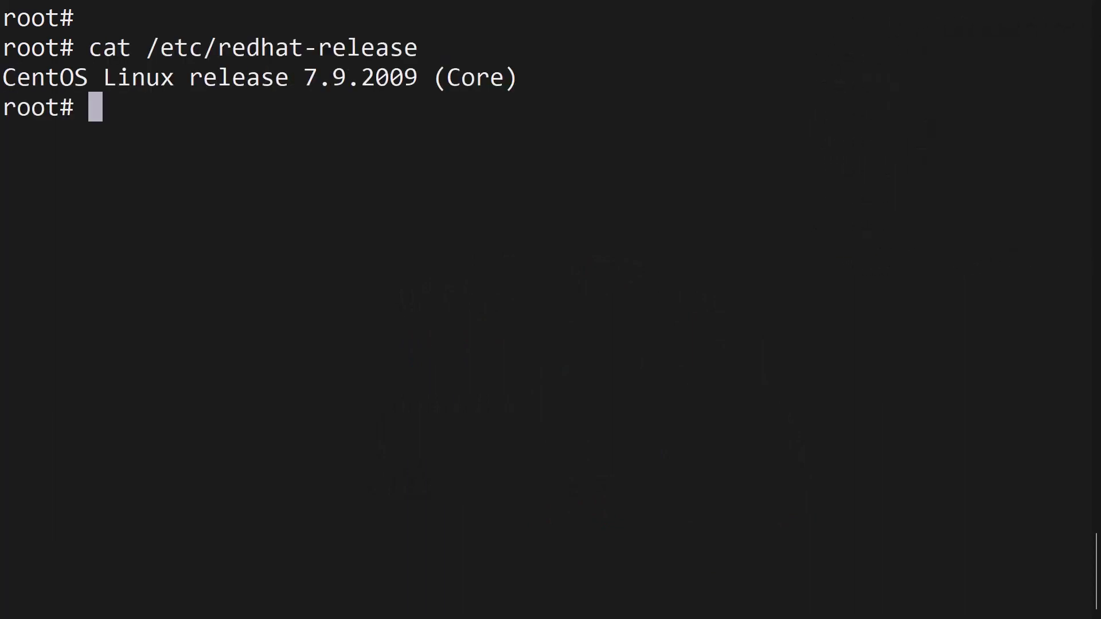
pyautogui.press('Return')
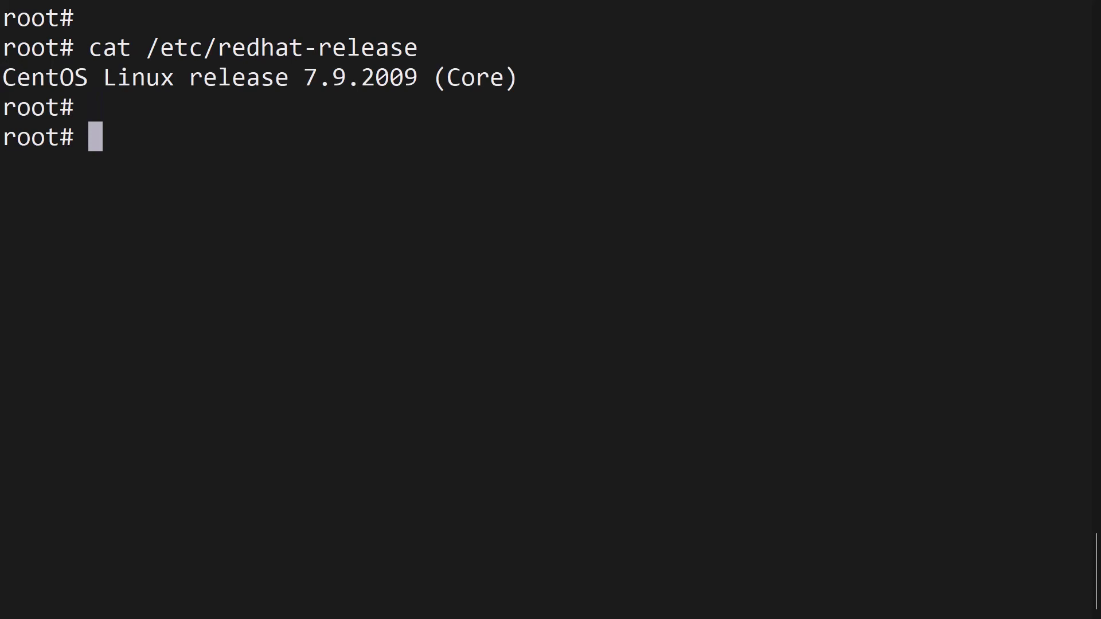
pyautogui.write('n')
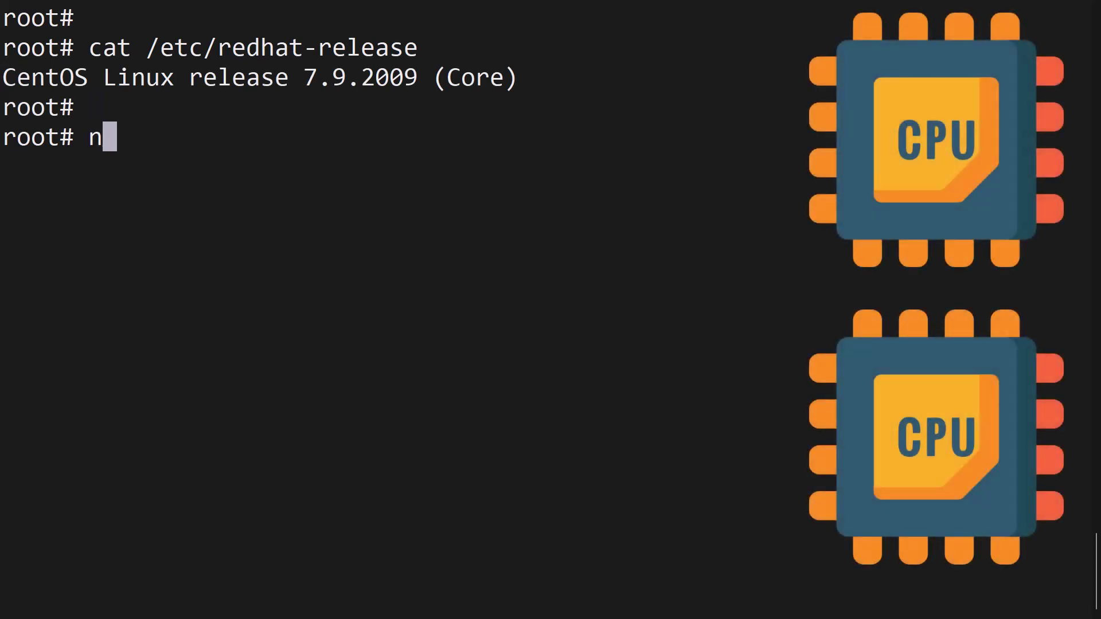
pyautogui.write('proc')
pyautogui.press('Return')
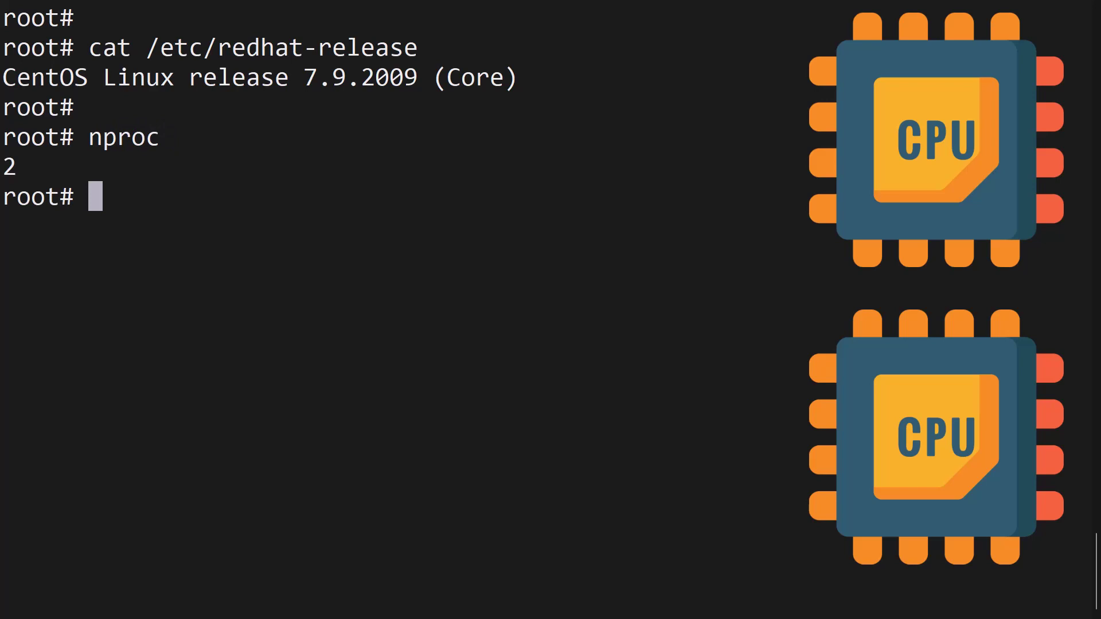
pyautogui.press('Return')
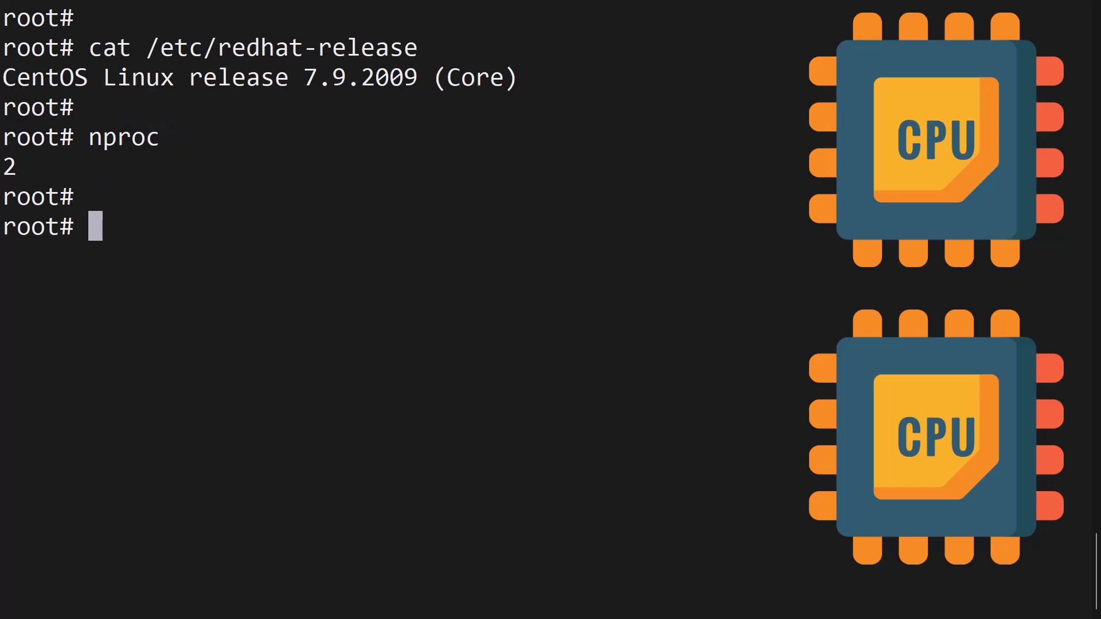
pyautogui.write('upti')
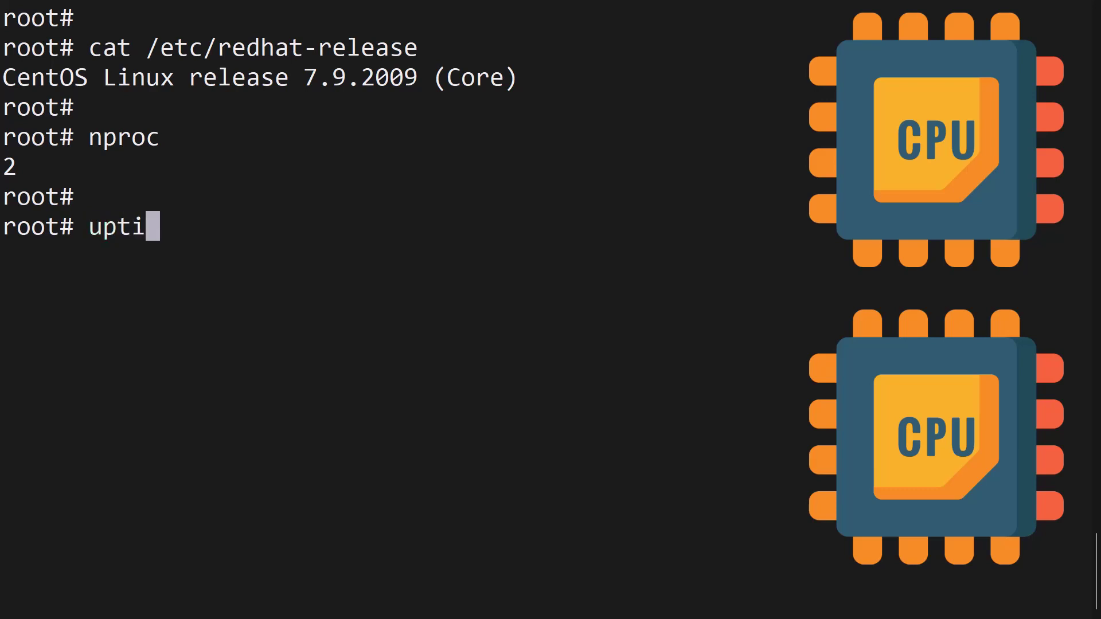
pyautogui.write('me')
pyautogui.press('Return')
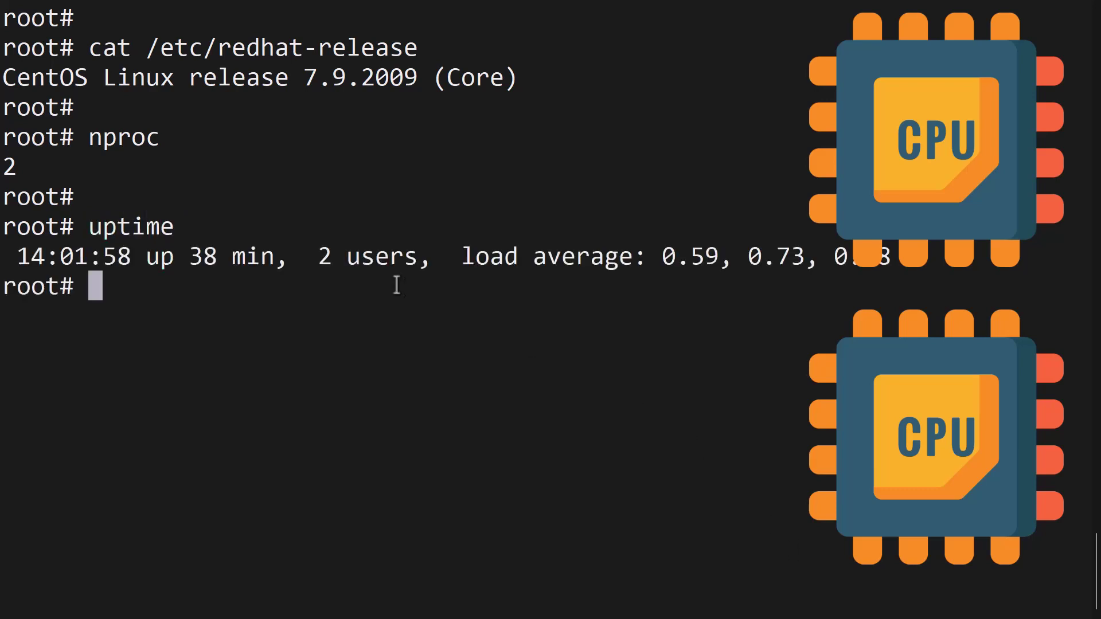
# Step: Highlight the load average values 0.59, 0.73 and 0.68 in the uptime output
pyautogui.moveTo(463, 257); pyautogui.dragTo(870, 259)
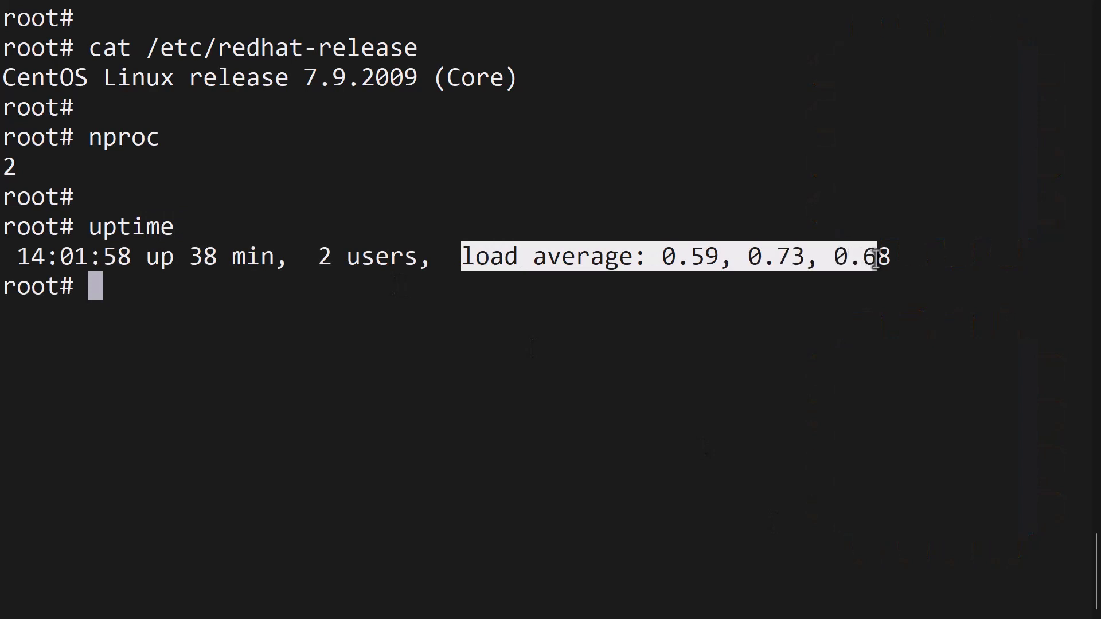
pyautogui.click(701, 257)
pyautogui.moveTo(661, 257); pyautogui.dragTo(889, 257)
pyautogui.click(755, 256)
pyautogui.click(836, 255)
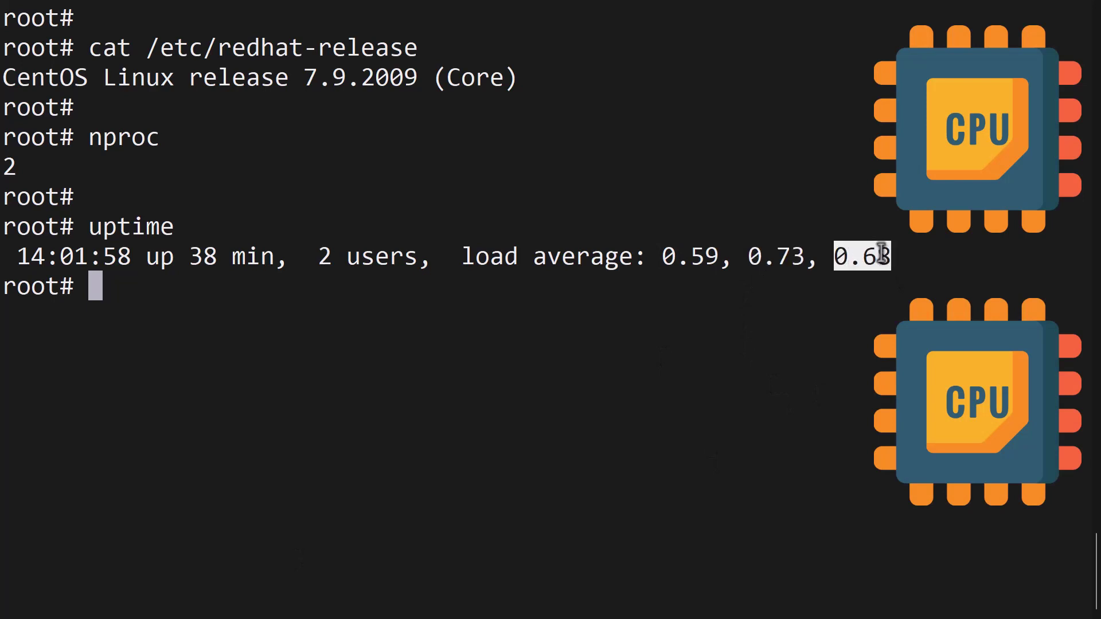
pyautogui.click(822, 266)
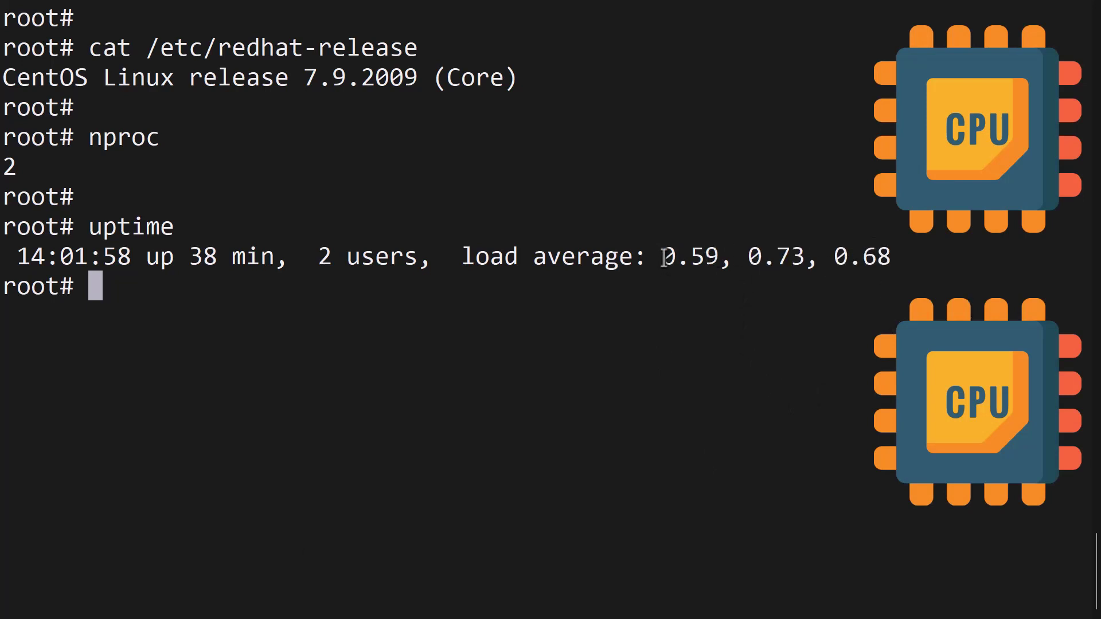
pyautogui.moveTo(664, 256); pyautogui.dragTo(884, 258)
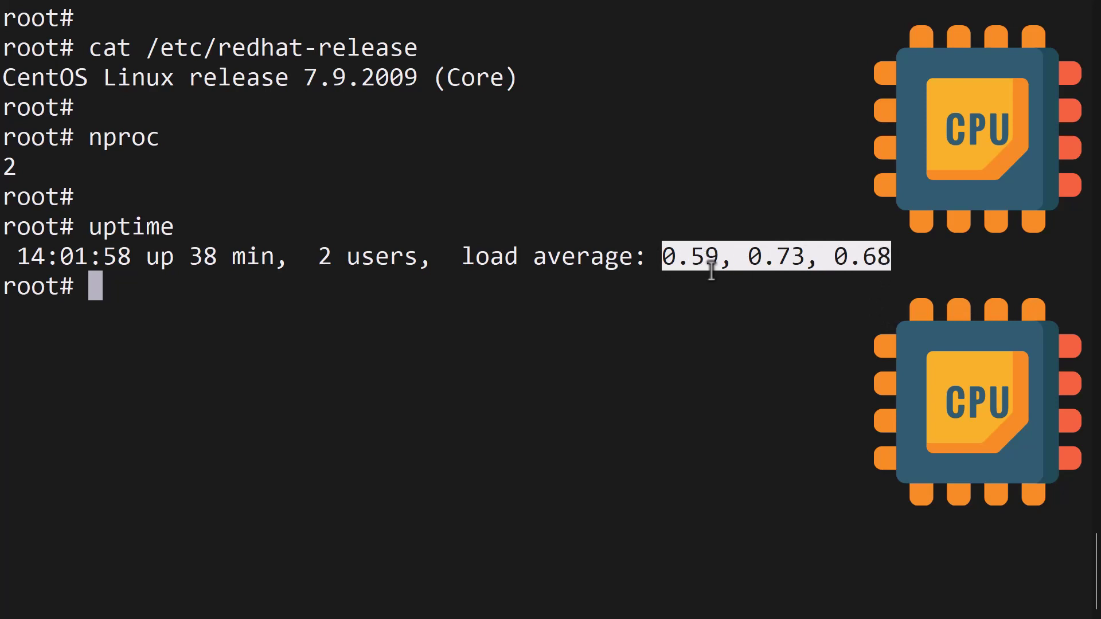
# Step: Start bc with scale=2 and divide the 1-minute load 0.59 by 2 processors, giving .29
pyautogui.click(561, 282)
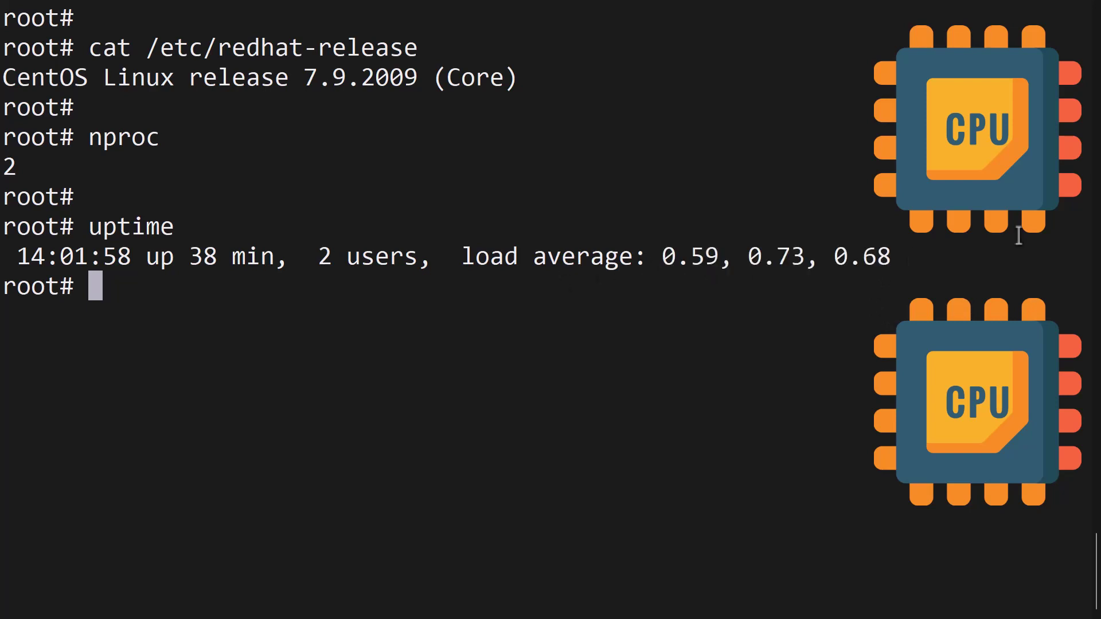
pyautogui.press('Return')
pyautogui.write('bc ')
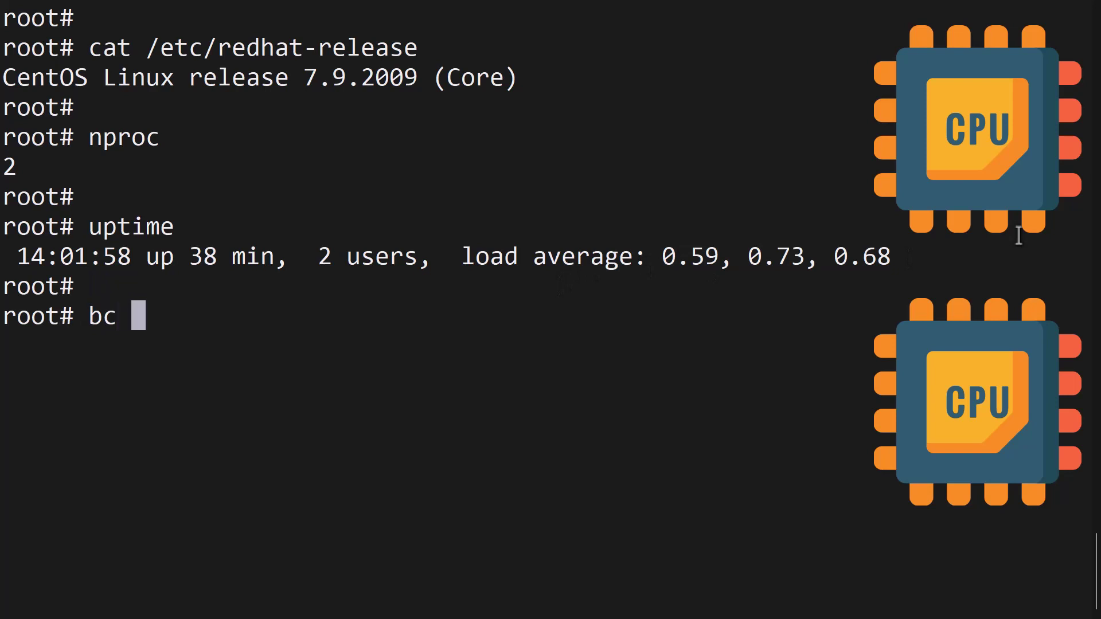
pyautogui.write('-l')
pyautogui.press('Return')
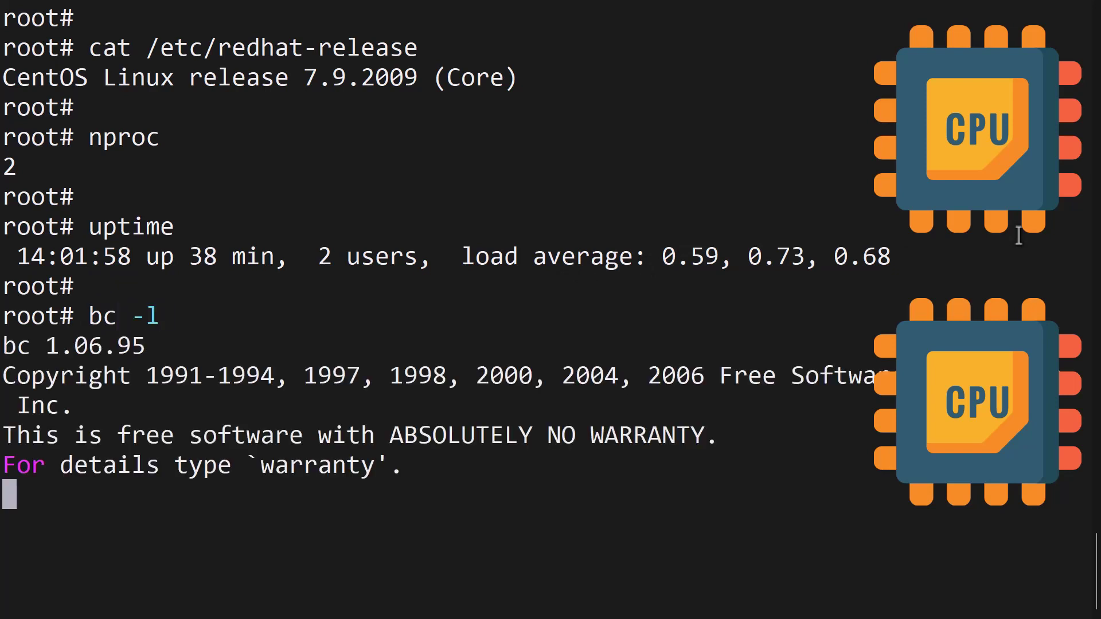
pyautogui.write('scale=2')
pyautogui.press('Return')
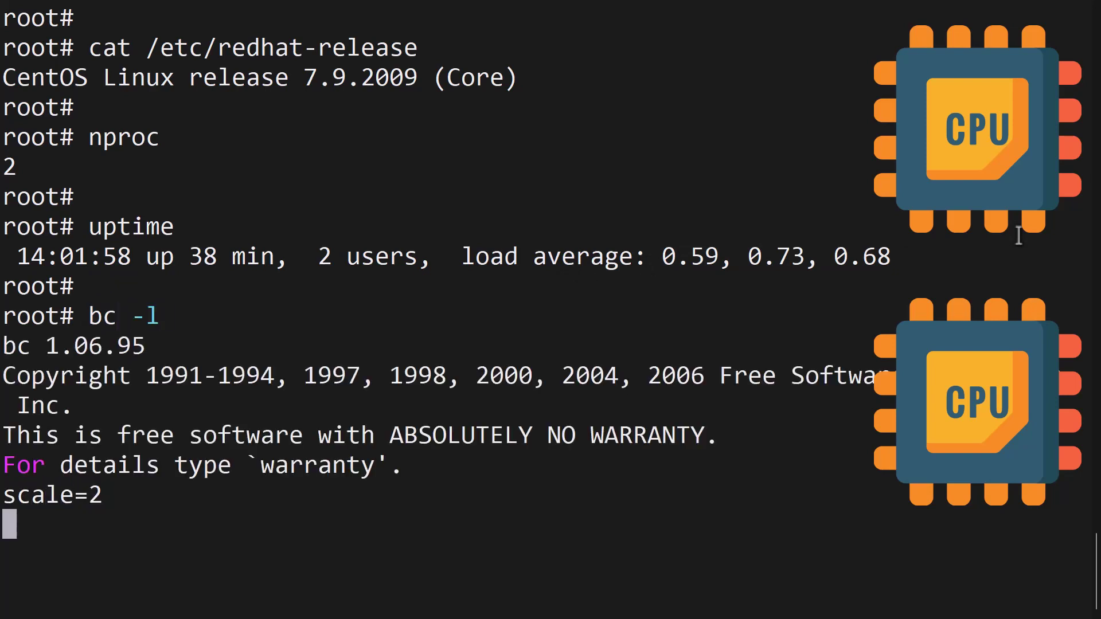
pyautogui.moveTo(661, 256); pyautogui.dragTo(719, 257)
pyautogui.rightClick(630, 167)
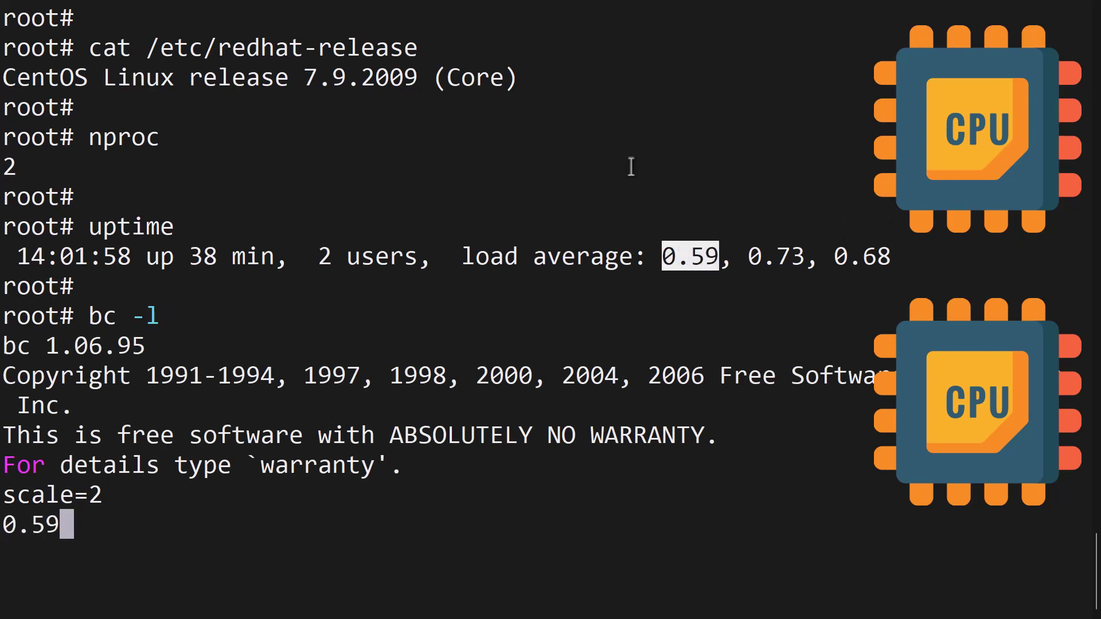
pyautogui.write('/')
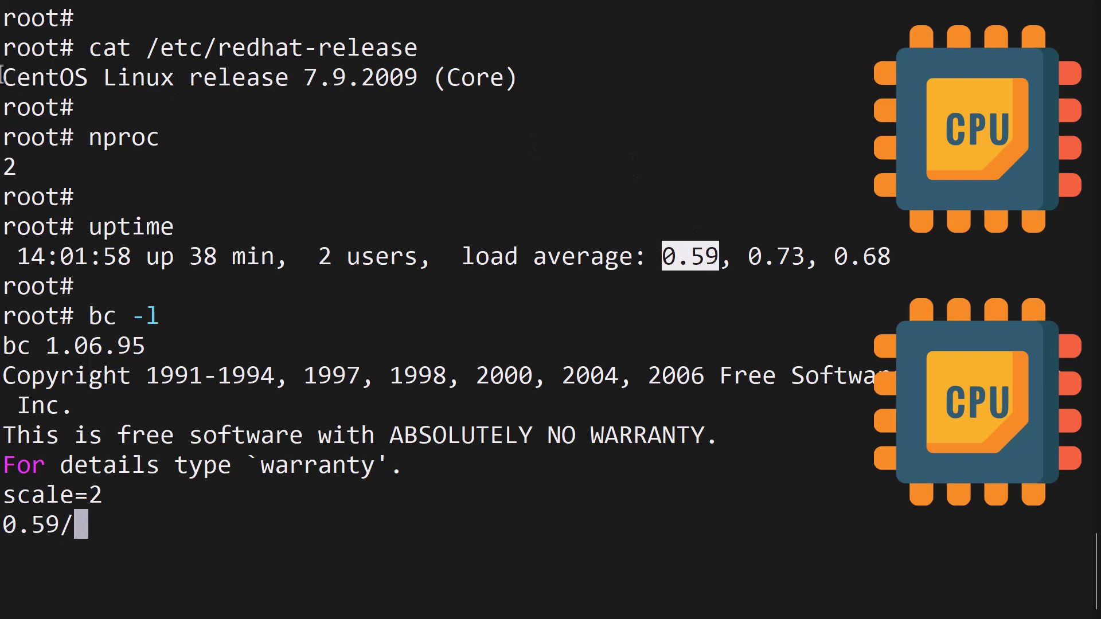
pyautogui.click(9, 168)
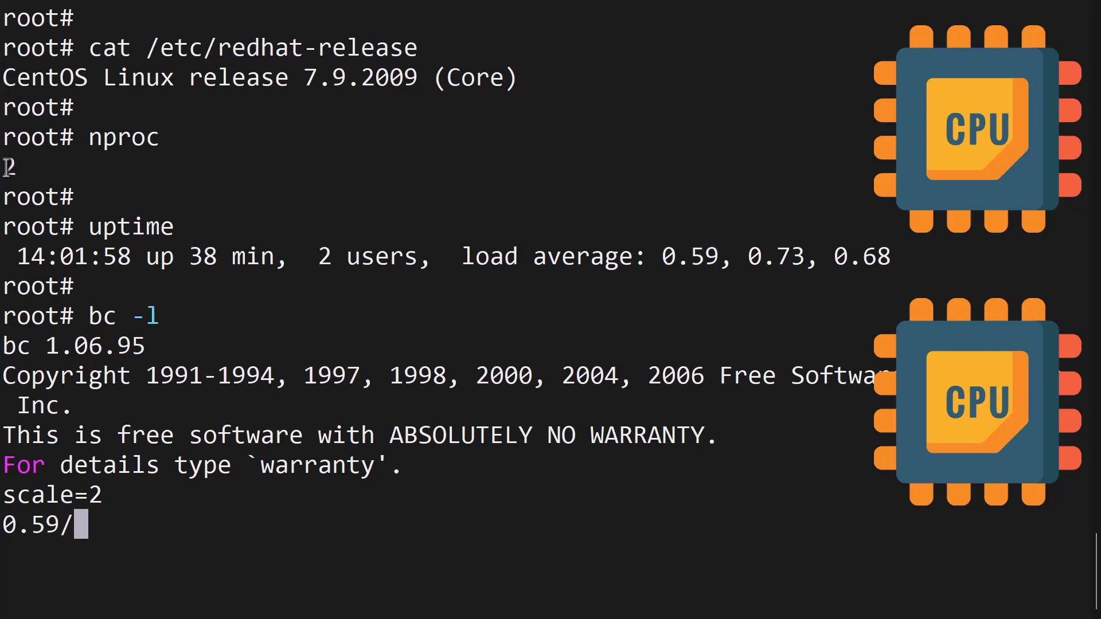
pyautogui.rightClick(467, 202)
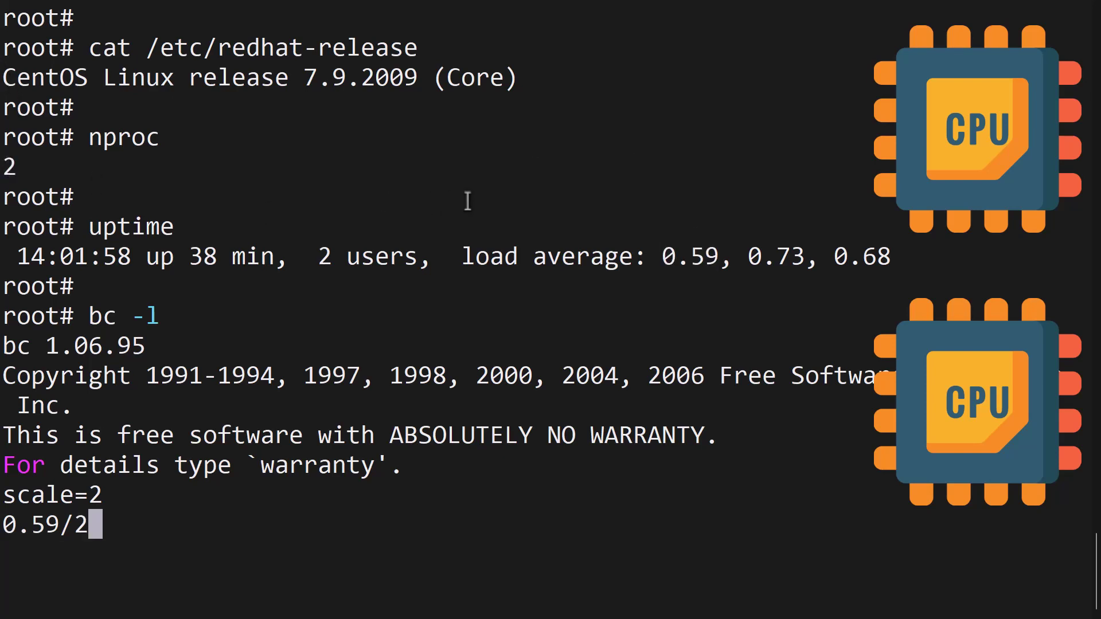
pyautogui.press('Return')
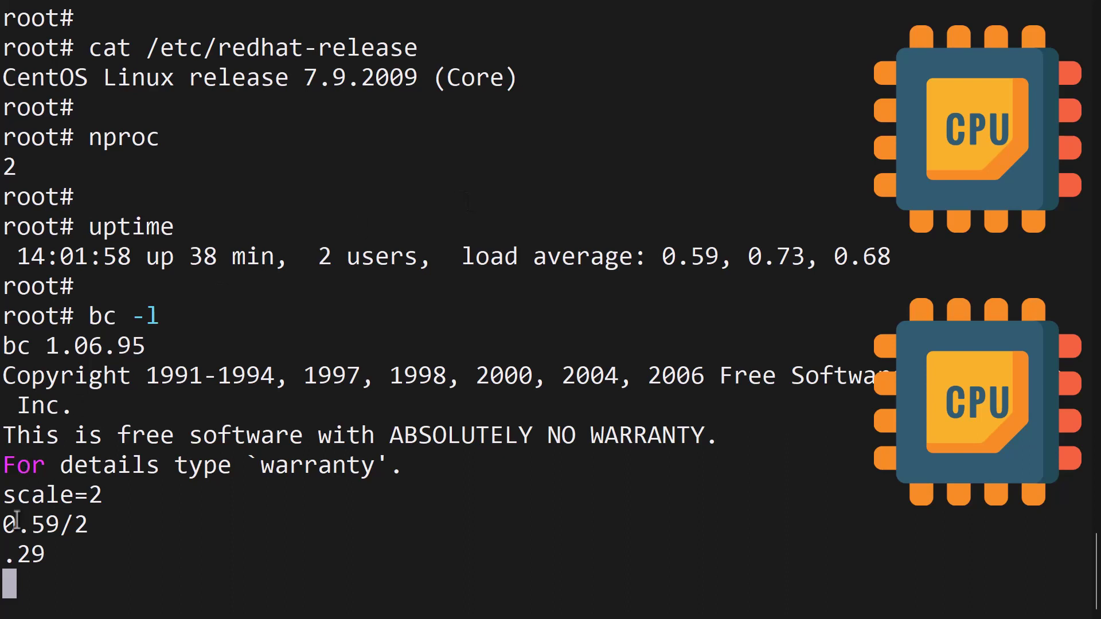
# Step: Multiply .29 by 100 in bc to get a 29.00 percent system load
pyautogui.moveTo(6, 554); pyautogui.dragTo(46, 554)
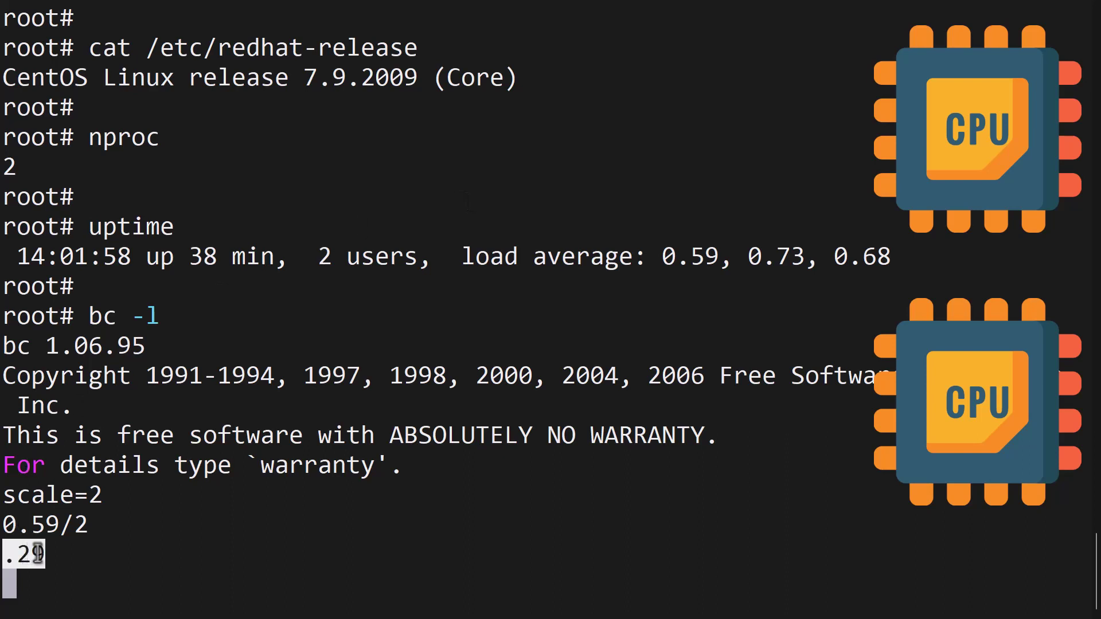
pyautogui.rightClick(304, 482)
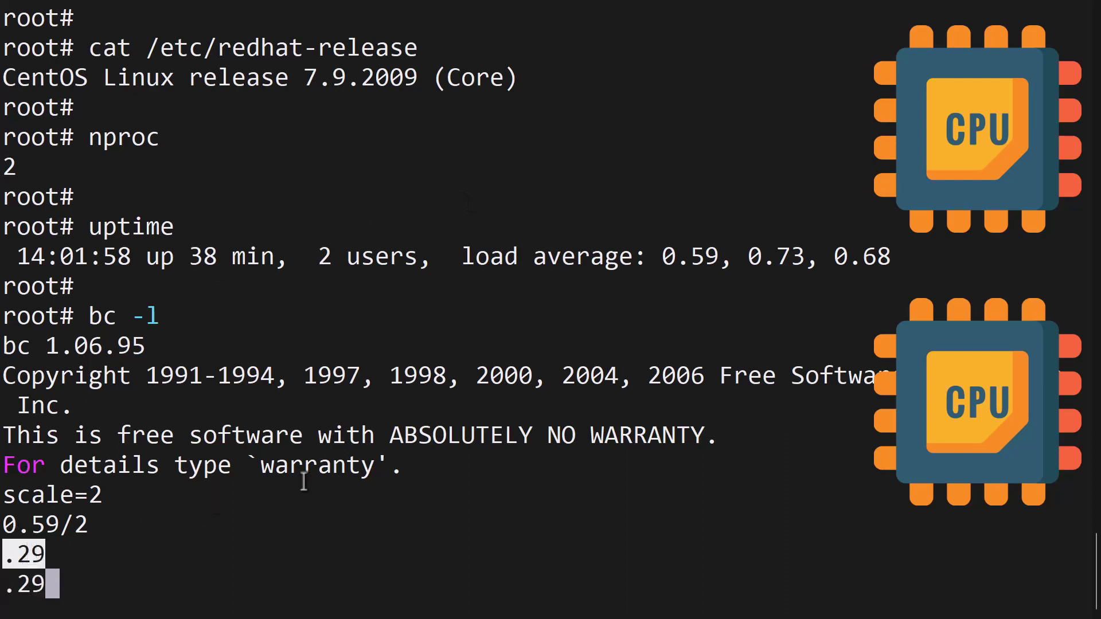
pyautogui.write('*10')
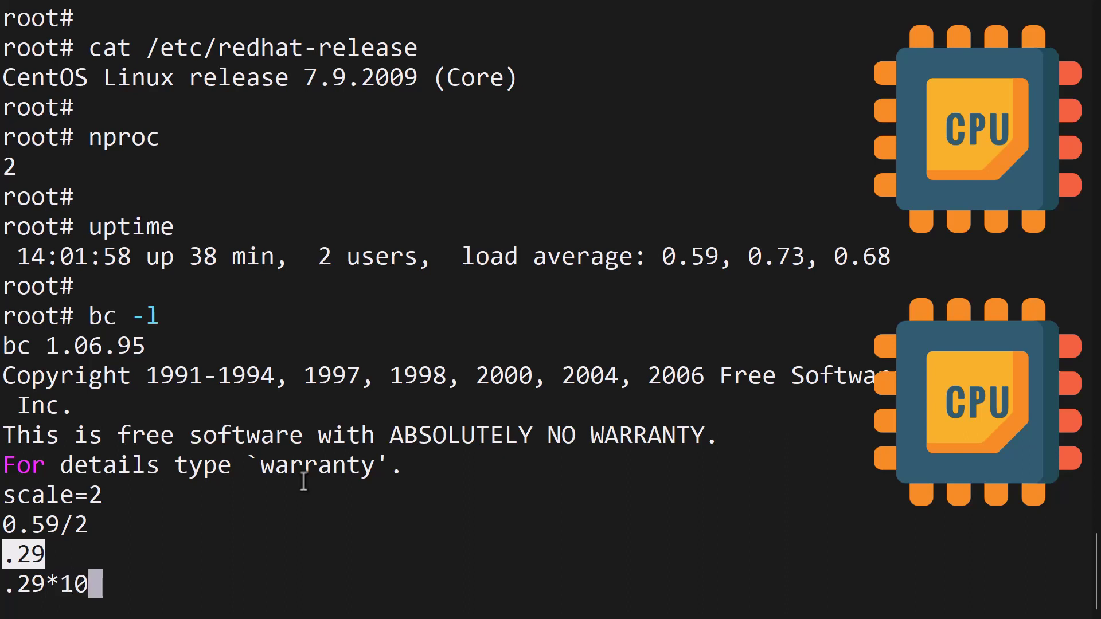
pyautogui.write('0')
pyautogui.press('Return')
pyautogui.press('Return')
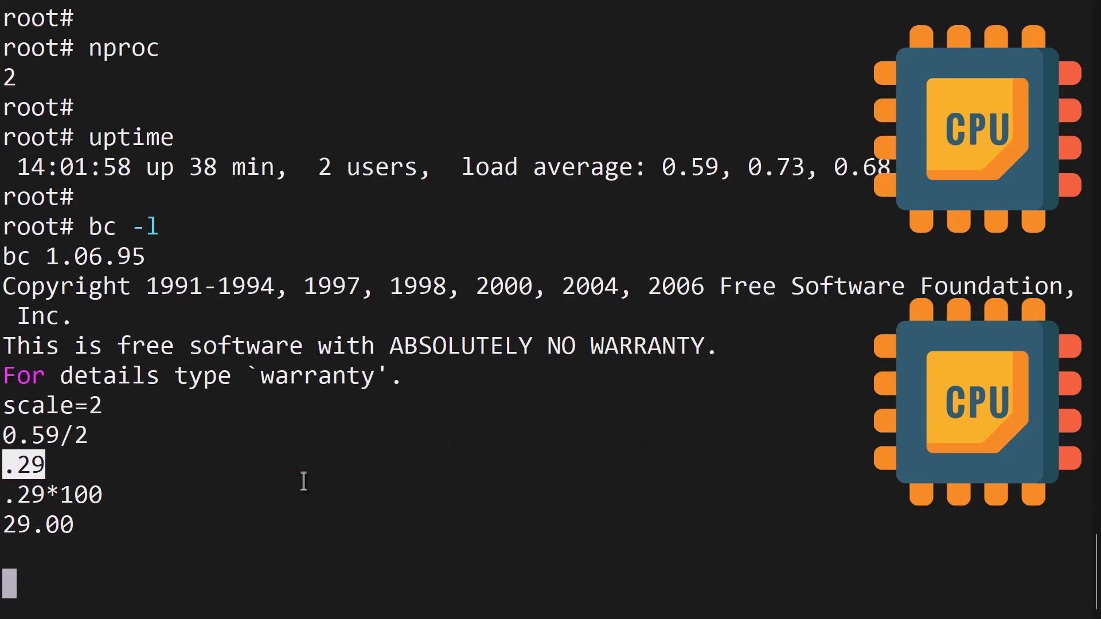
pyautogui.doubleClick(26, 532)
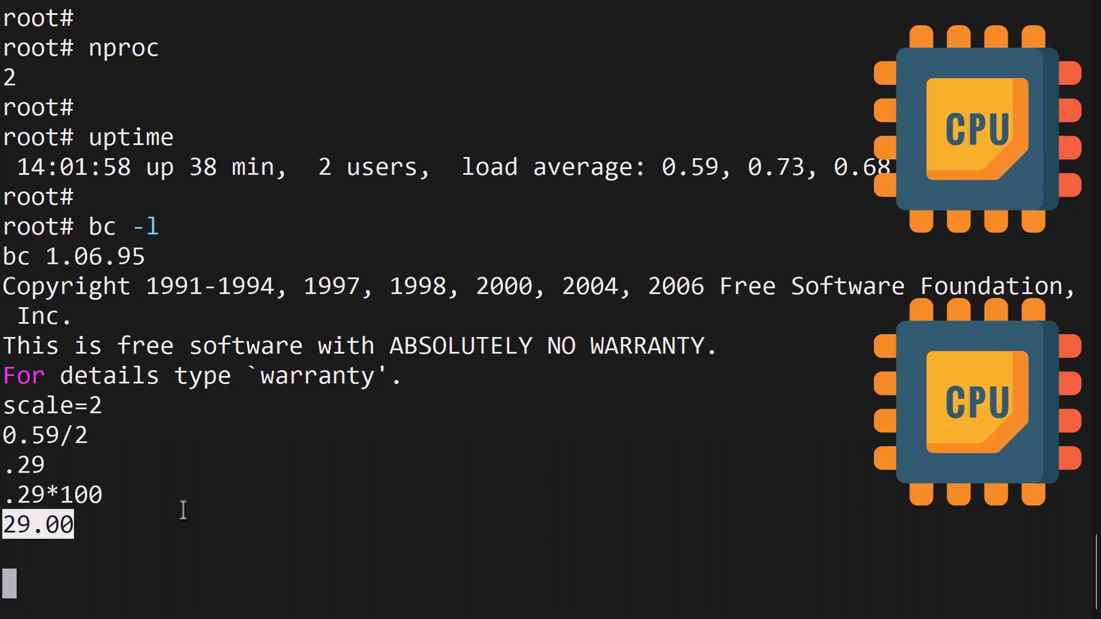
pyautogui.click(113, 520)
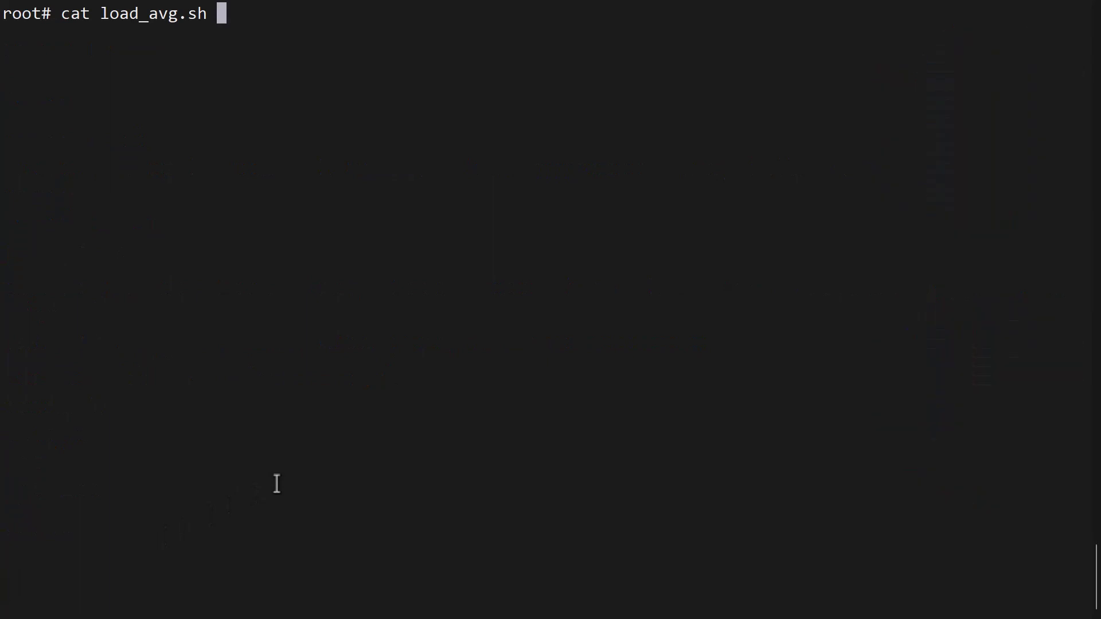
# Step: Display the contents of the load_avg.sh script with cat
pyautogui.press('Return')
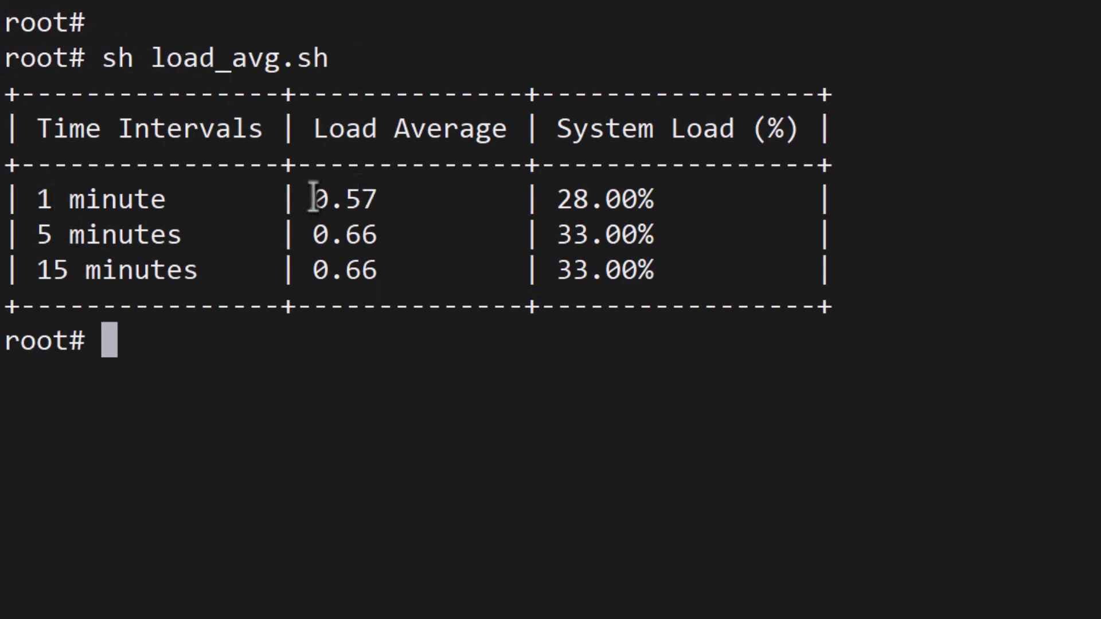
pyautogui.moveTo(308, 201); pyautogui.dragTo(376, 200)
pyautogui.hotkey('ctrl', 'c')
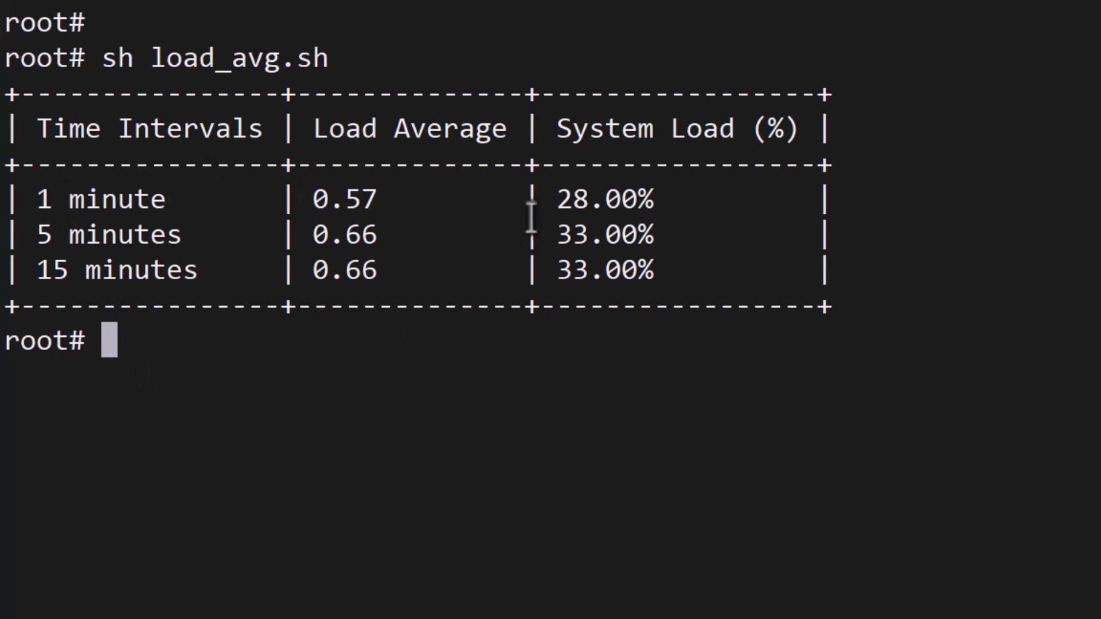
pyautogui.moveTo(558, 198); pyautogui.dragTo(653, 199)
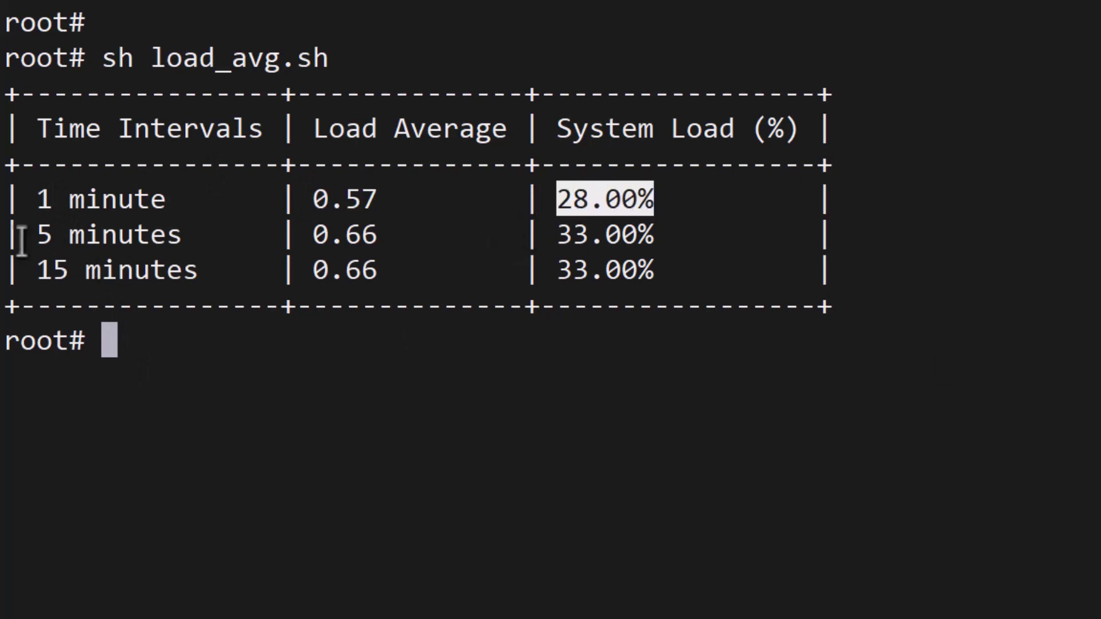
pyautogui.moveTo(37, 235); pyautogui.dragTo(152, 234)
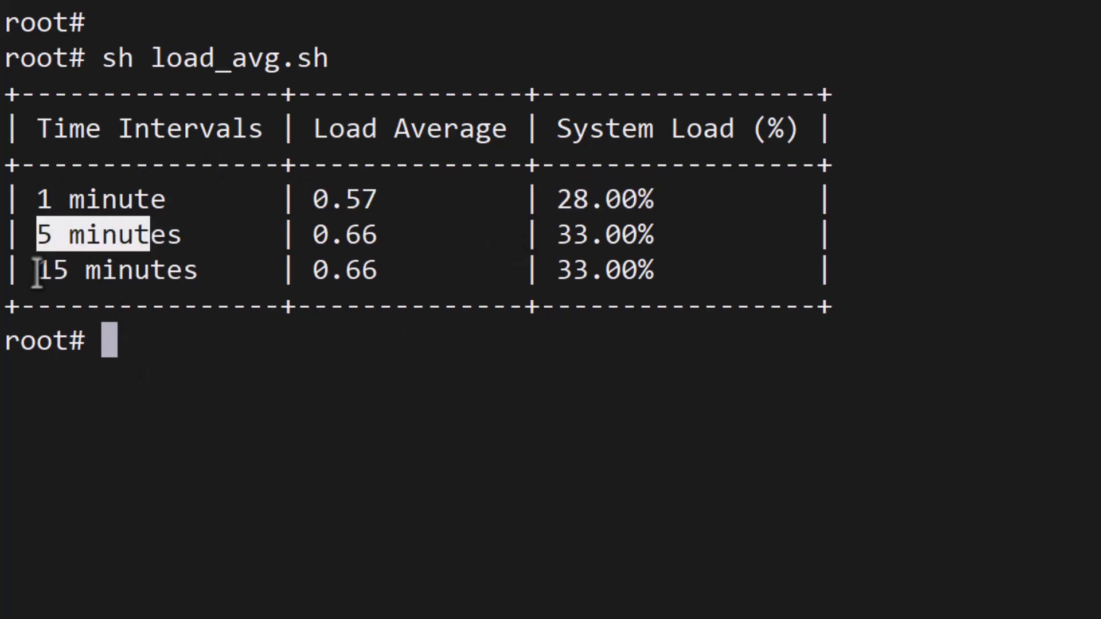
pyautogui.moveTo(37, 274); pyautogui.dragTo(198, 270)
pyautogui.click(1039, 376)
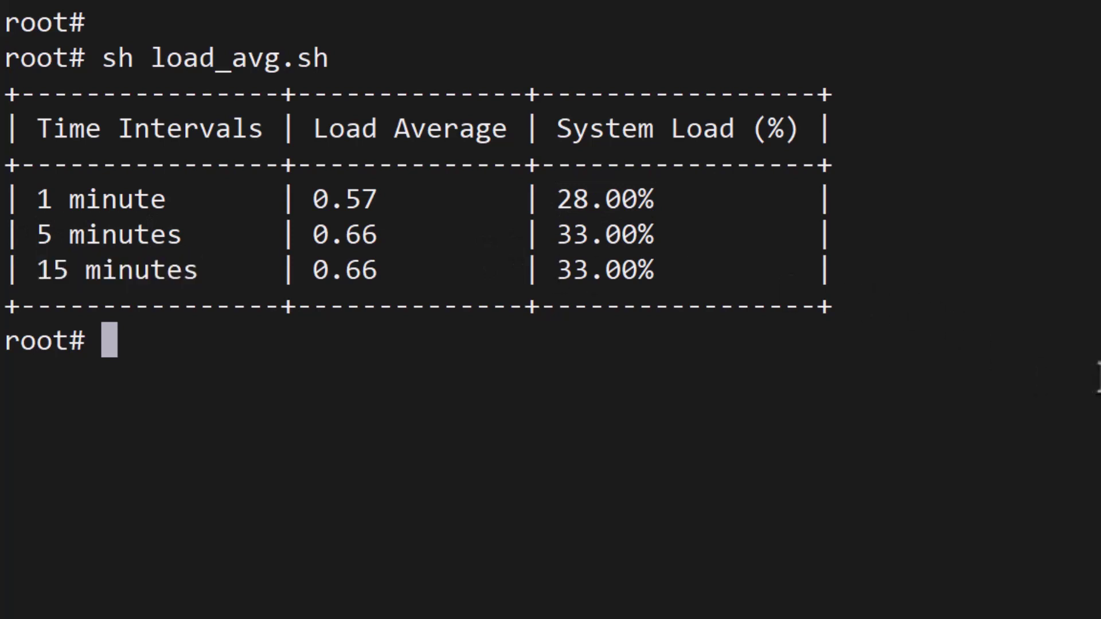